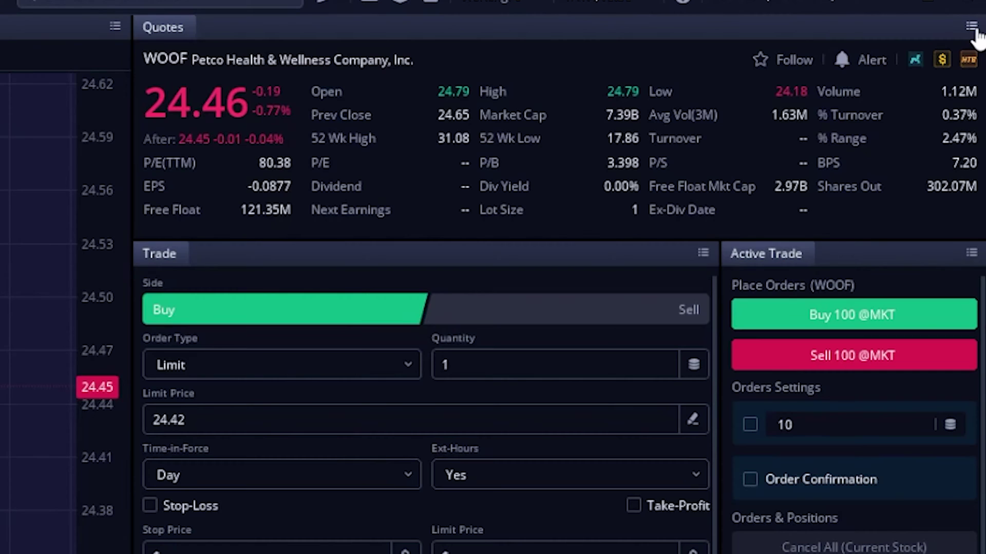
# Step: Open the All Widgets catalogue from the quotes panel menu and centre it on screen
pyautogui.click(972, 27)
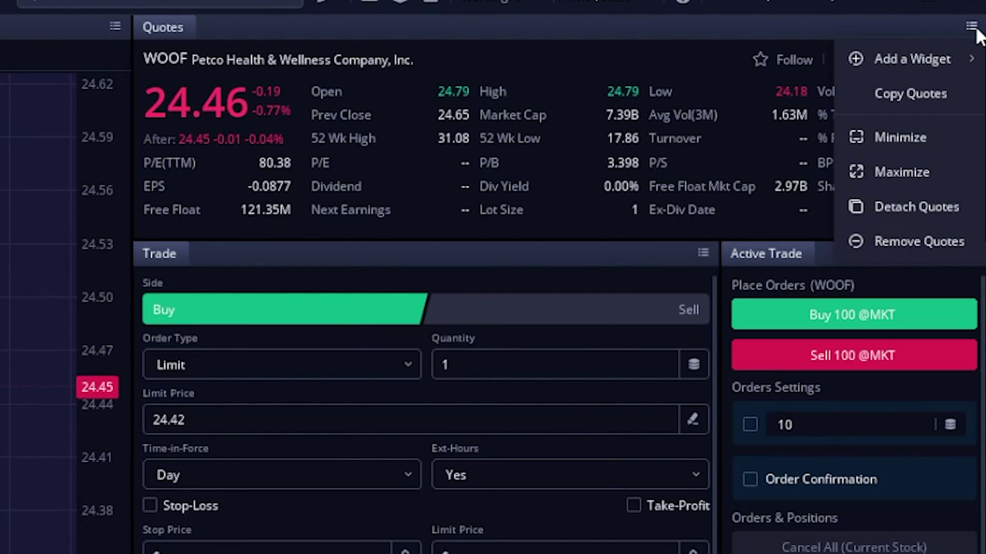
pyautogui.moveTo(931, 60)
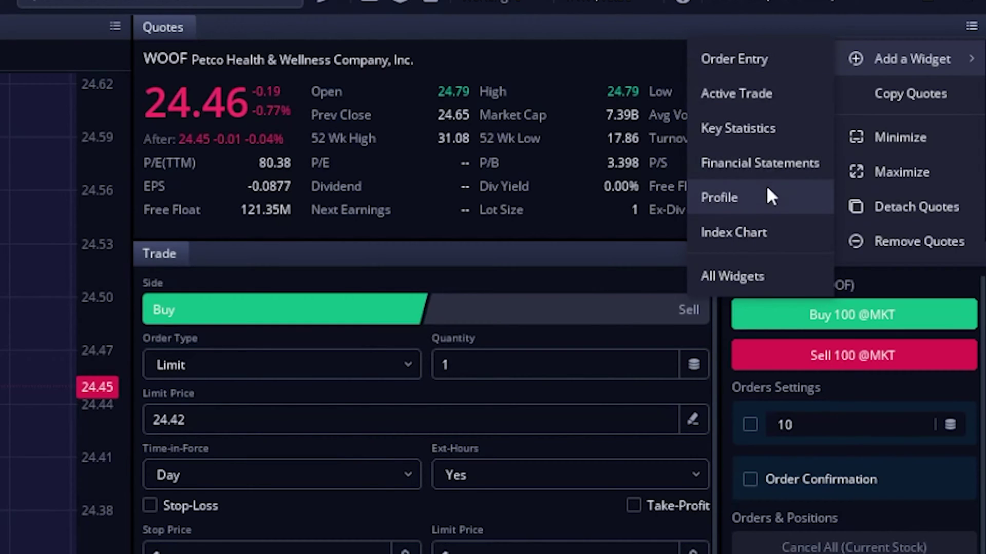
pyautogui.click(751, 270)
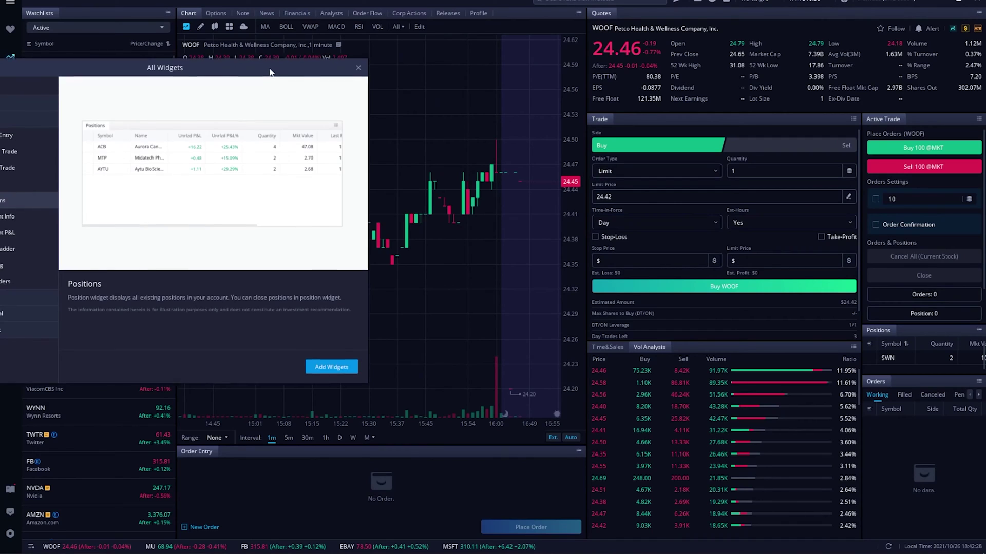
pyautogui.moveTo(272, 74); pyautogui.dragTo(591, 85)
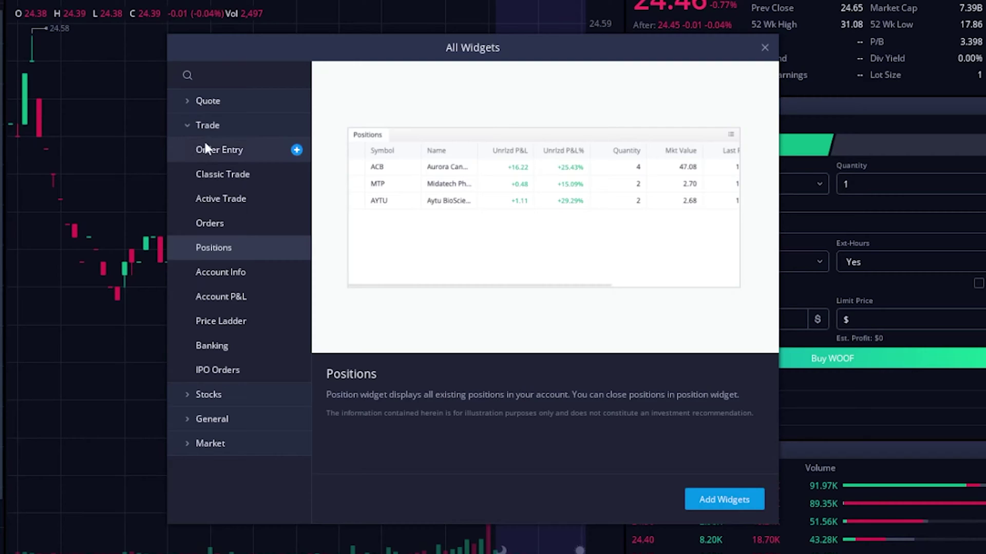
# Step: Preview Order Entry and Classic Trade, add a Classic Trade widget, then close the floating WOOF widget
pyautogui.click(216, 150)
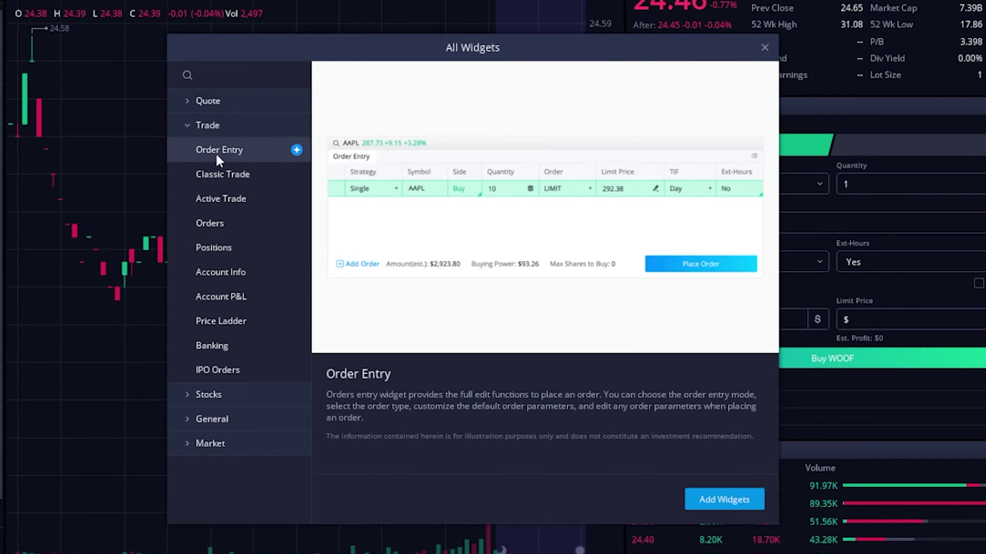
pyautogui.click(223, 173)
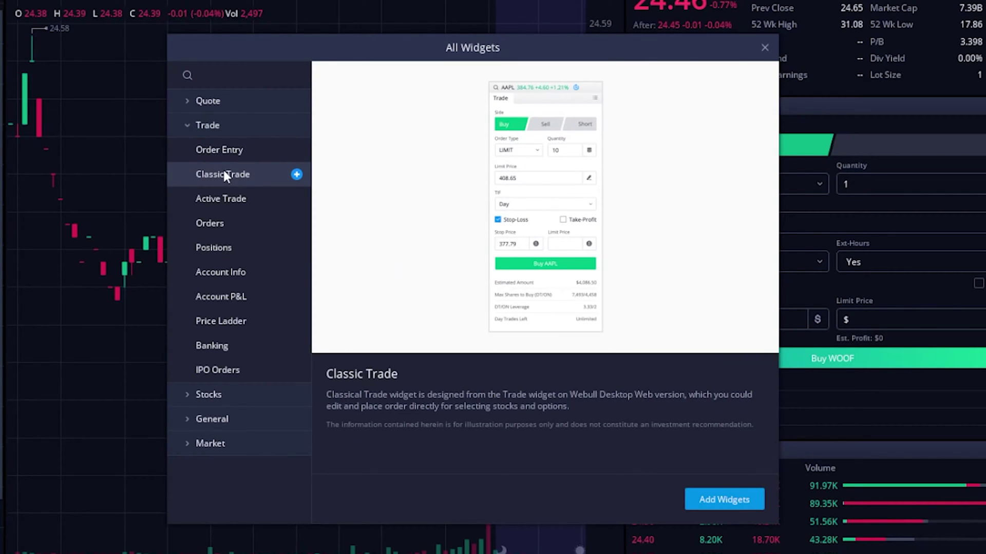
pyautogui.click(297, 175)
pyautogui.moveTo(154, 88); pyautogui.dragTo(229, 133)
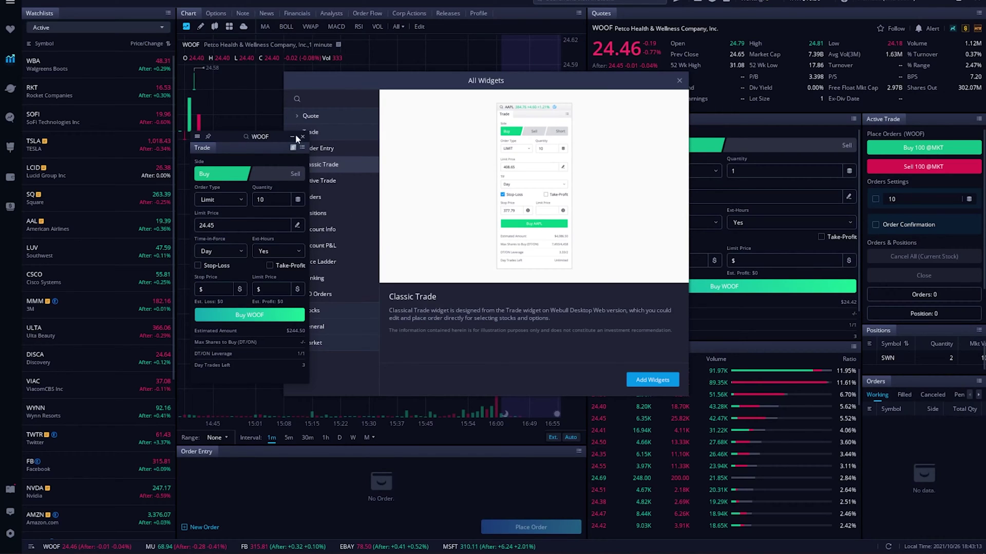
pyautogui.click(303, 136)
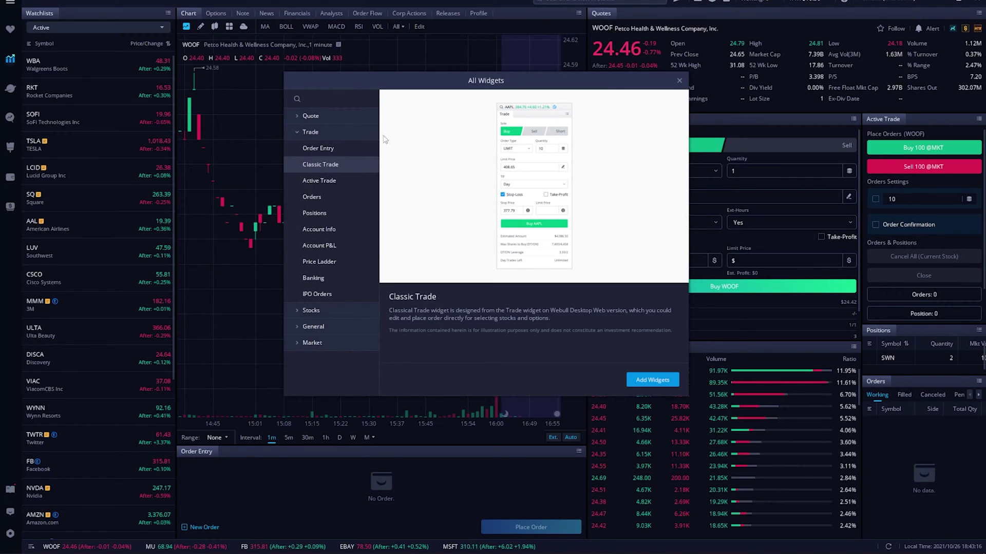
# Step: Close the widget catalogue and switch the WOOF order side to Sell and back to Buy
pyautogui.click(680, 80)
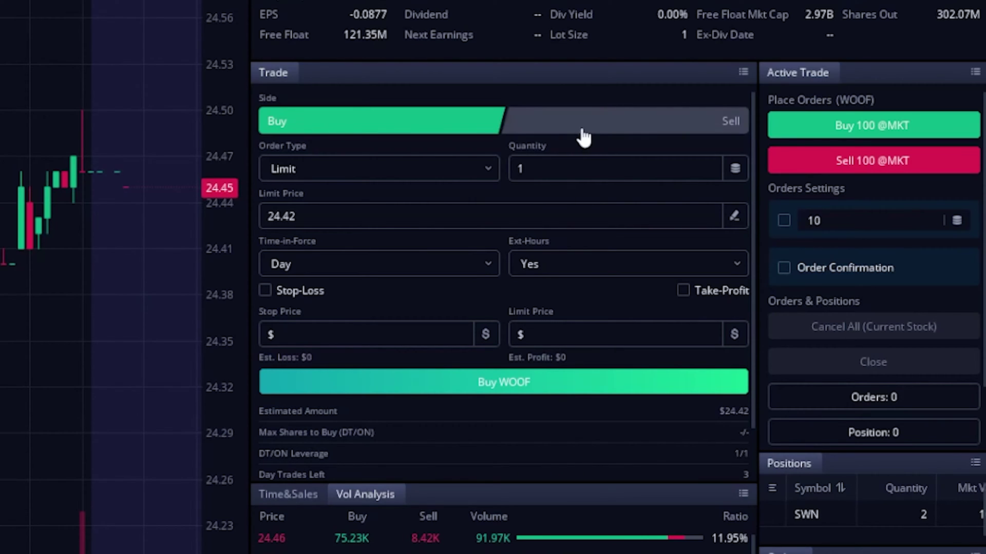
pyautogui.click(614, 136)
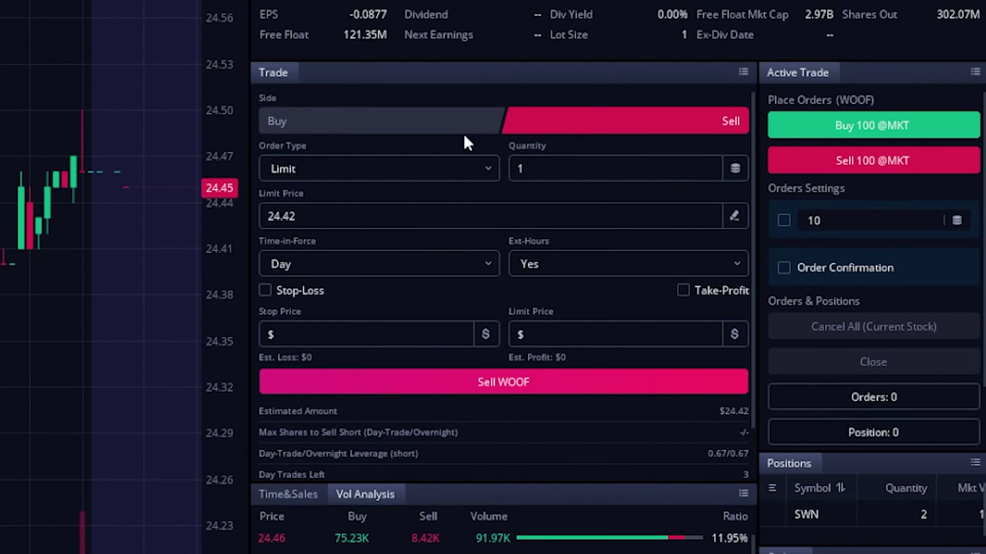
pyautogui.click(414, 132)
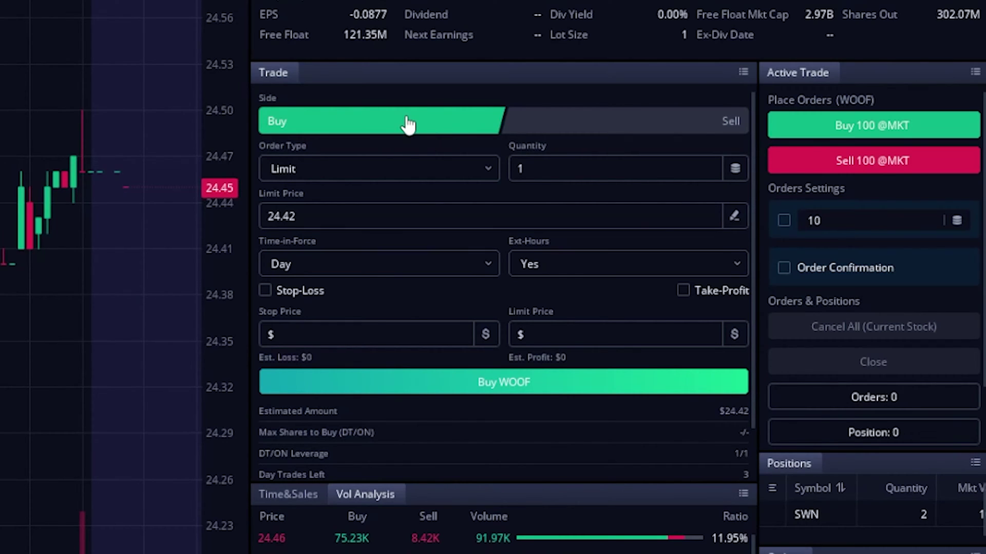
# Step: Change the order type to Market, then back to Limit
pyautogui.click(415, 175)
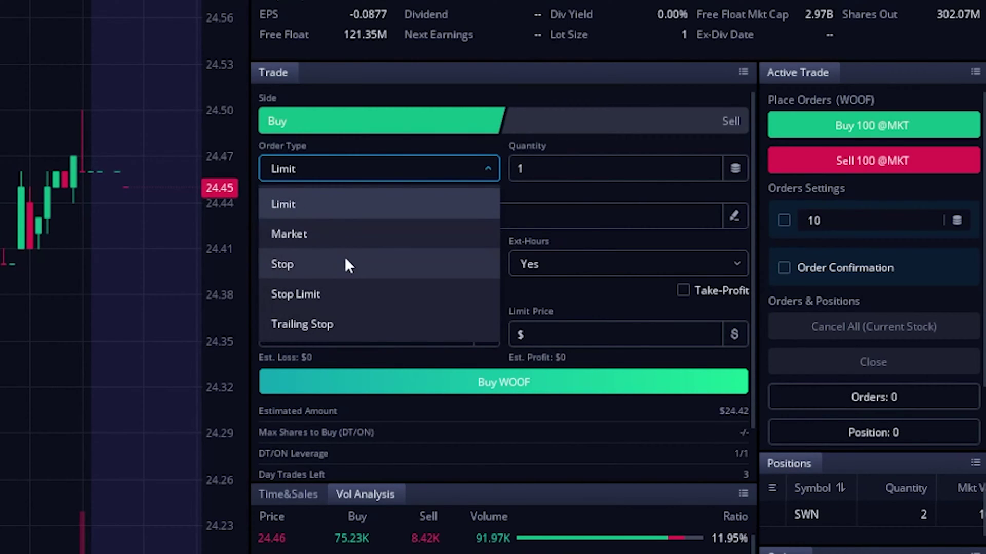
pyautogui.click(331, 235)
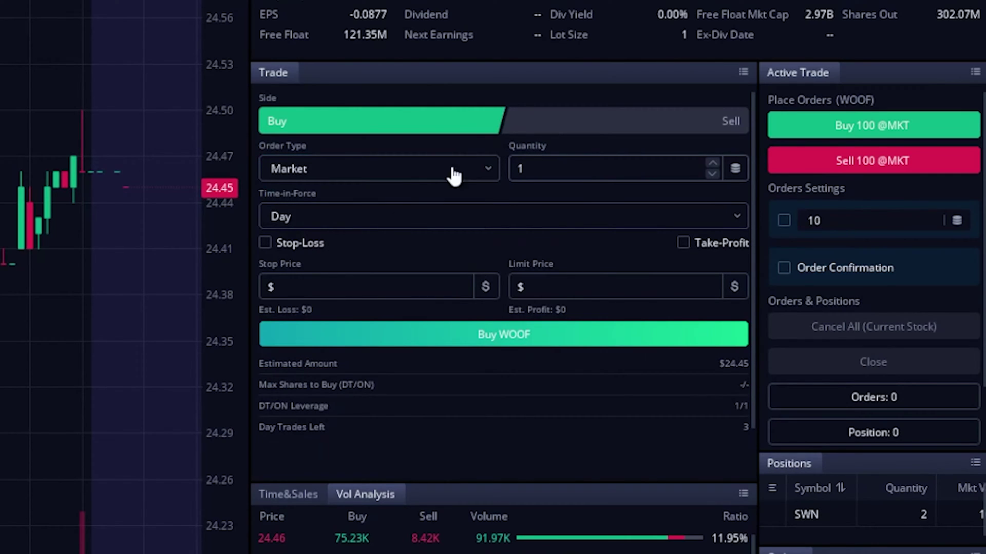
pyautogui.click(411, 175)
pyautogui.click(394, 208)
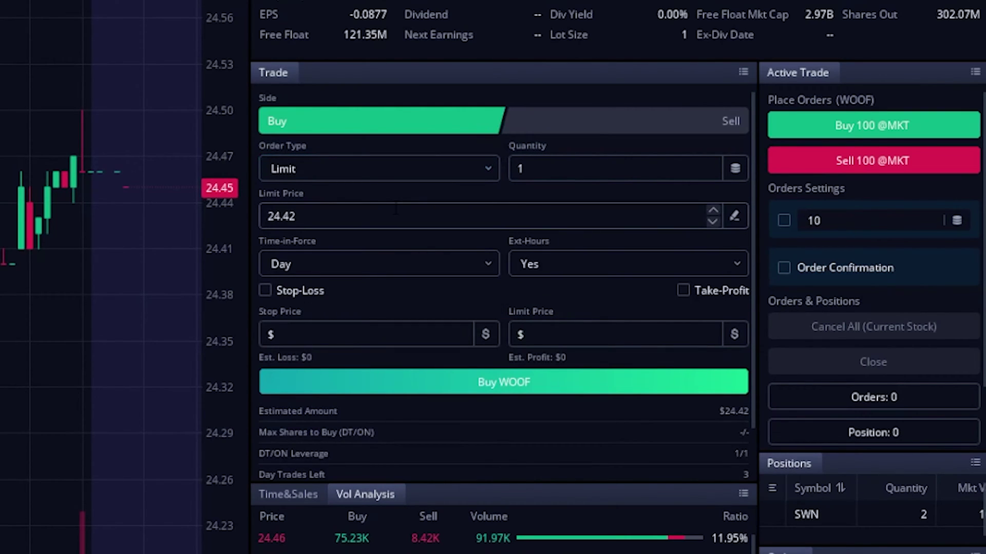
# Step: Set the WOOF buy quantity to 10 and switch its unit from shares through % to $
pyautogui.doubleClick(520, 169)
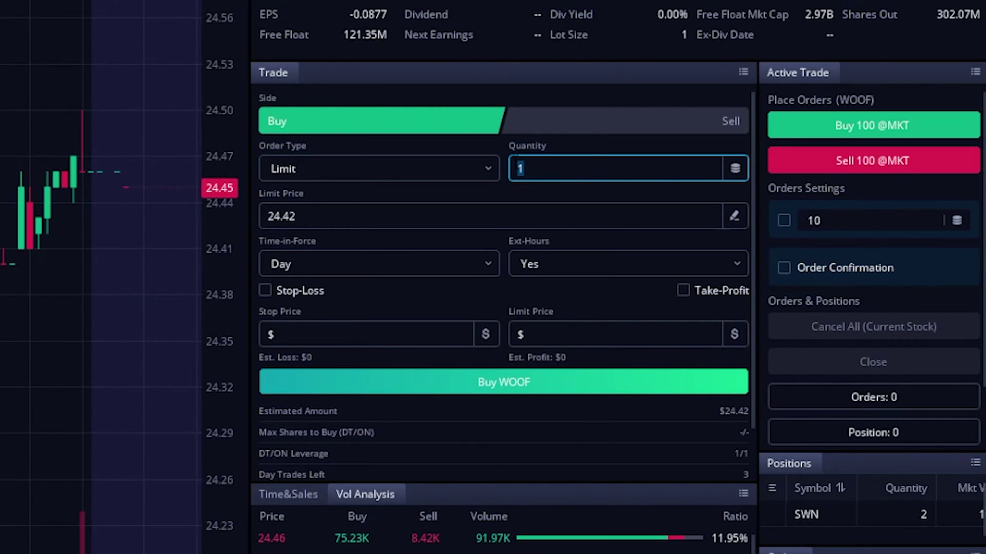
pyautogui.click(535, 169)
pyautogui.click(736, 173)
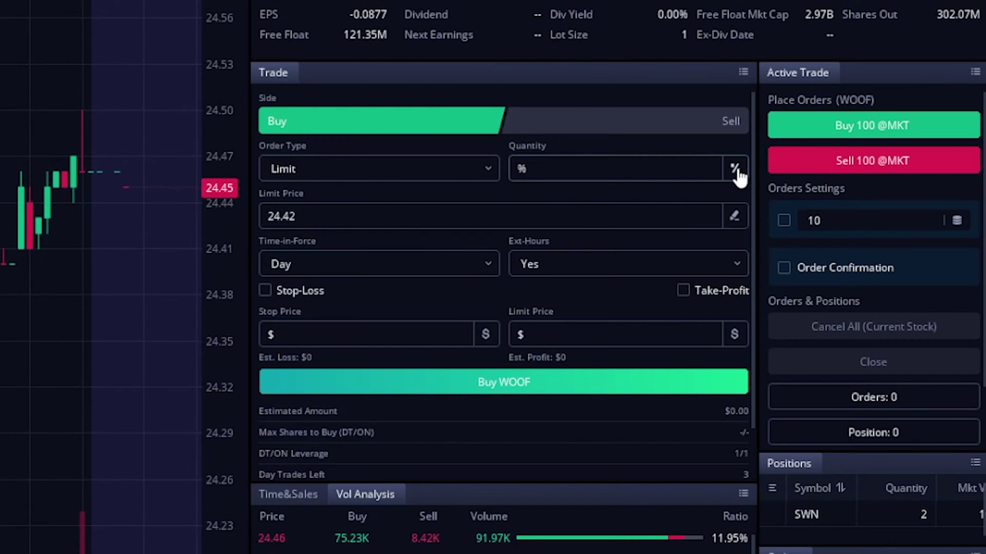
pyautogui.click(736, 172)
# Step: Set the WOOF limit price to 23.00, time-in-force to GTC, and Ext-Hours to No
pyautogui.doubleClick(322, 216)
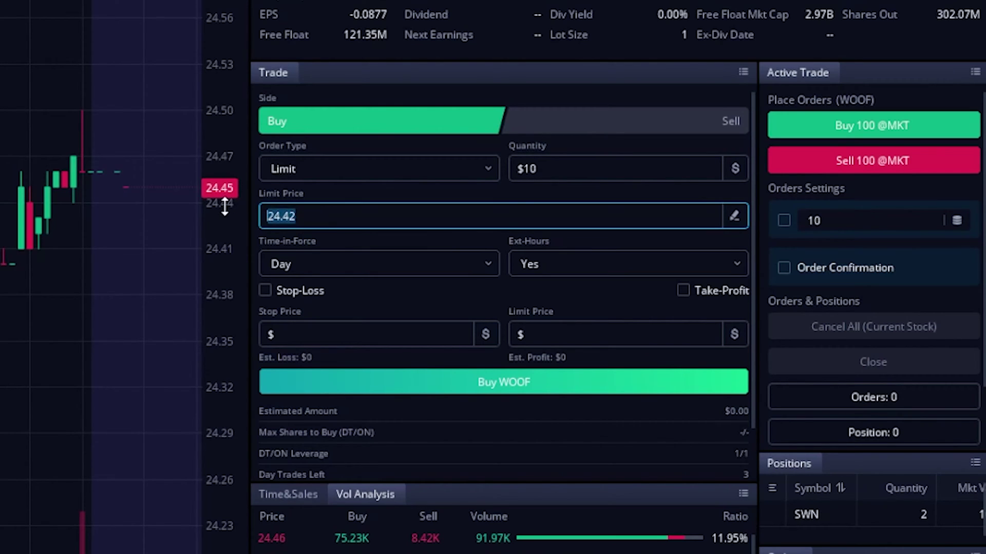
pyautogui.write('23')
pyautogui.click(319, 270)
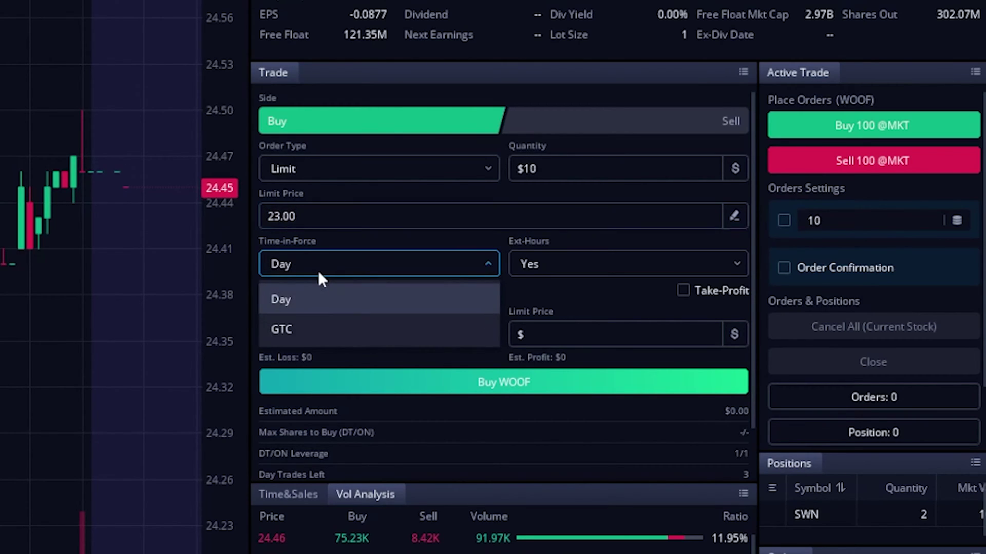
pyautogui.click(324, 339)
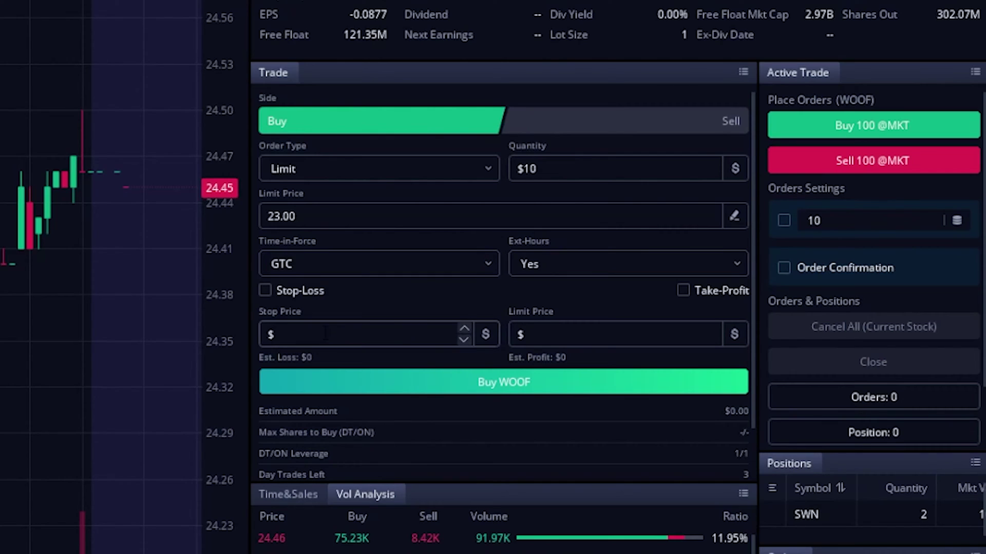
pyautogui.click(564, 262)
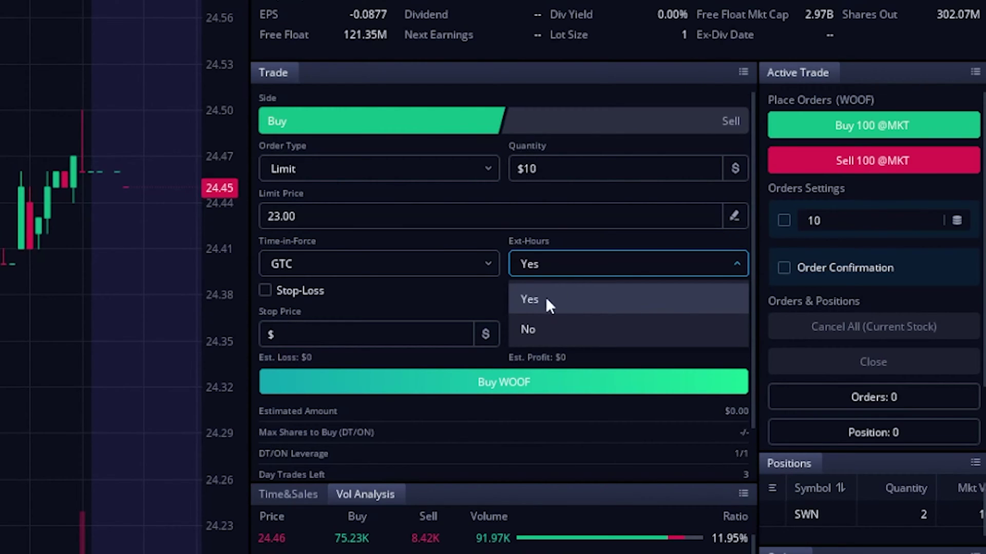
pyautogui.click(544, 331)
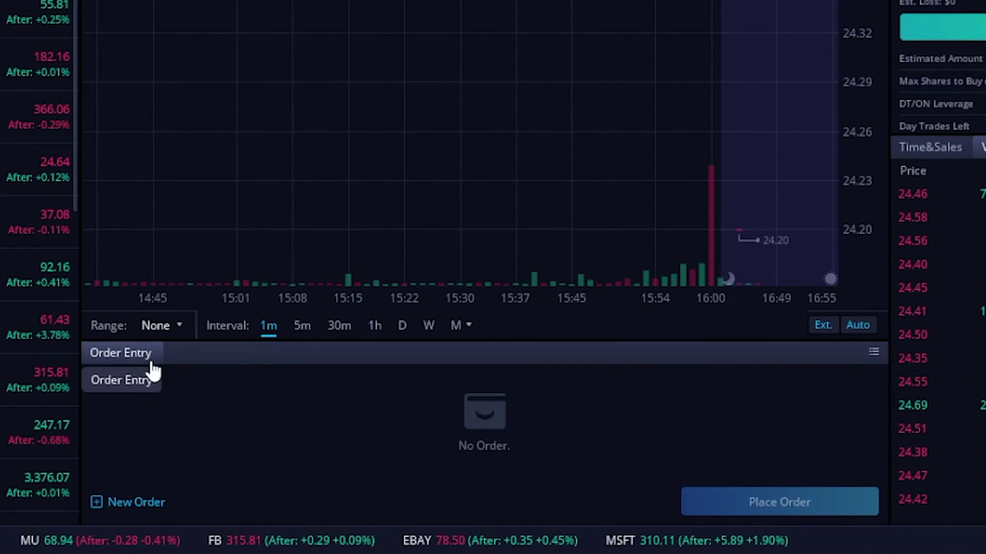
pyautogui.click(98, 503)
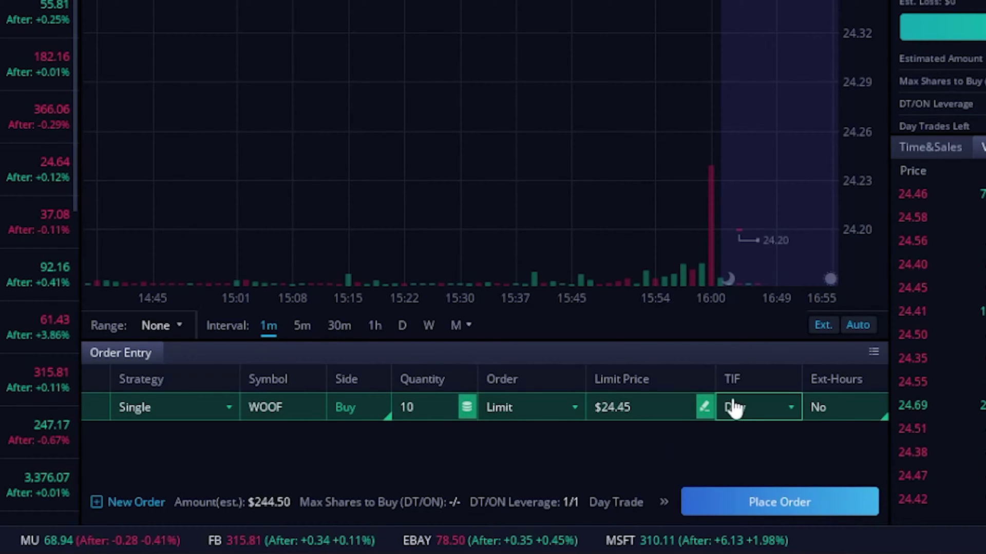
pyautogui.click(758, 407)
pyautogui.click(762, 476)
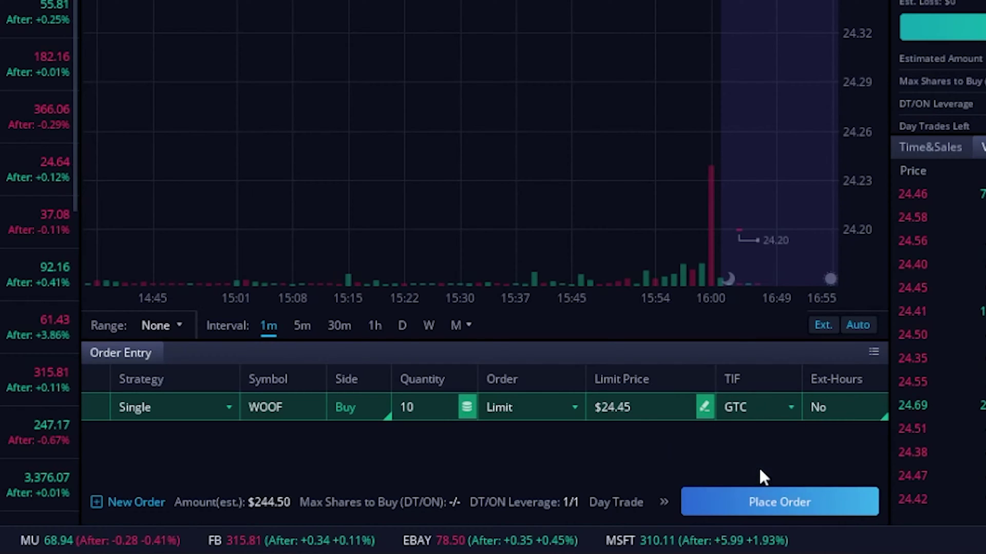
pyautogui.click(839, 417)
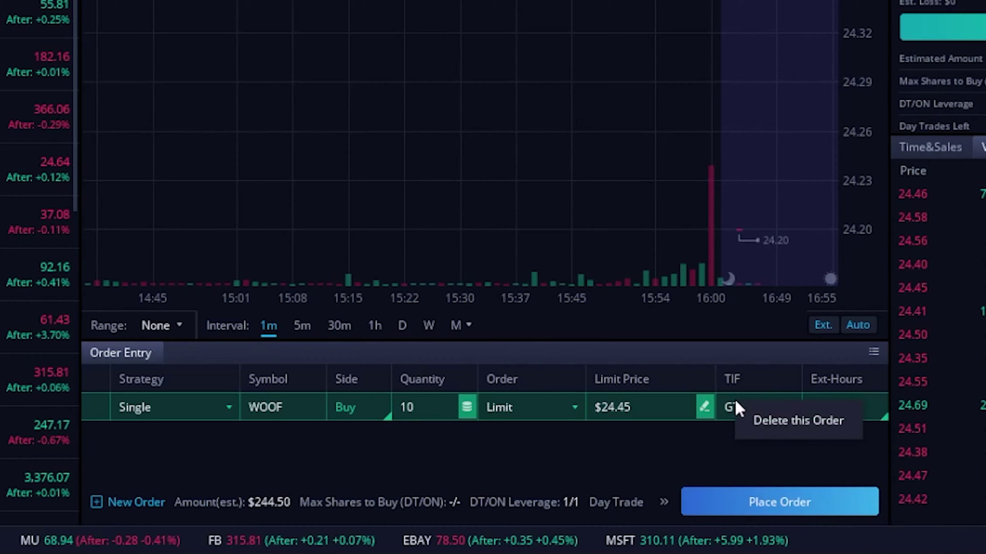
pyautogui.click(806, 421)
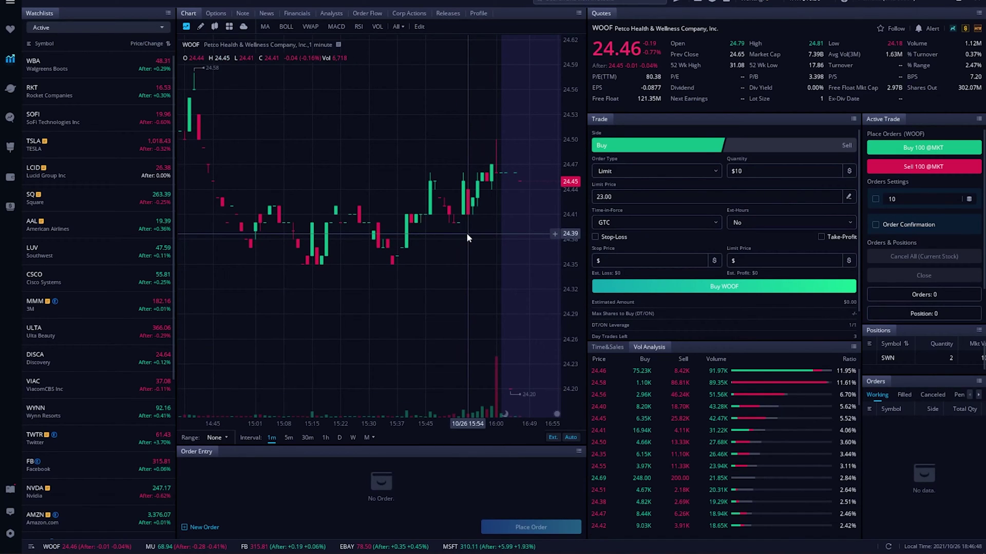
pyautogui.rightClick(466, 235)
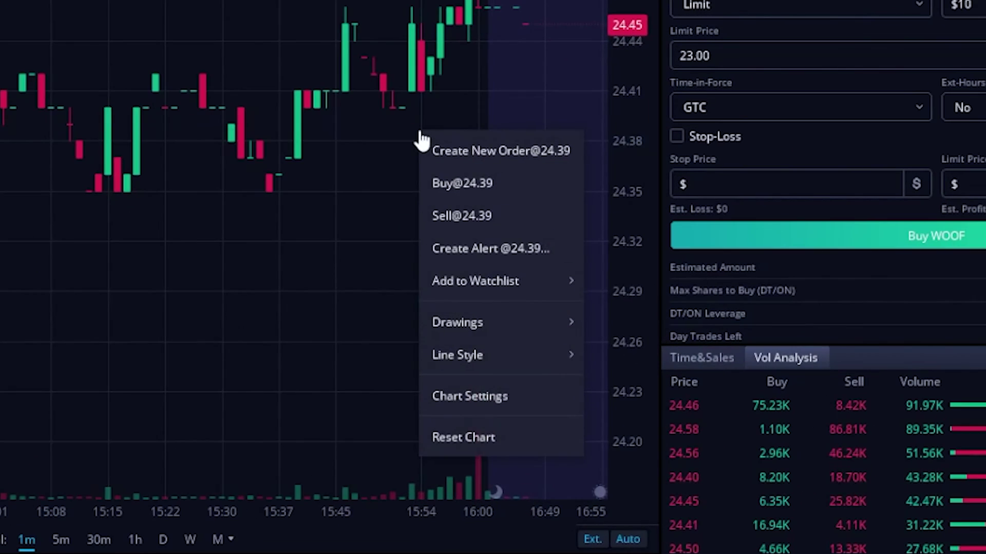
pyautogui.click(461, 154)
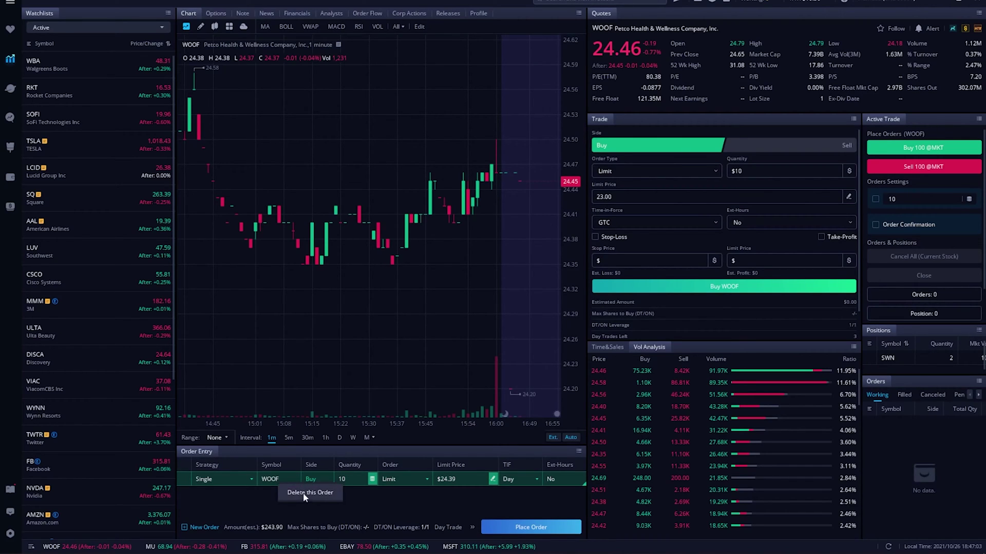
pyautogui.click(303, 495)
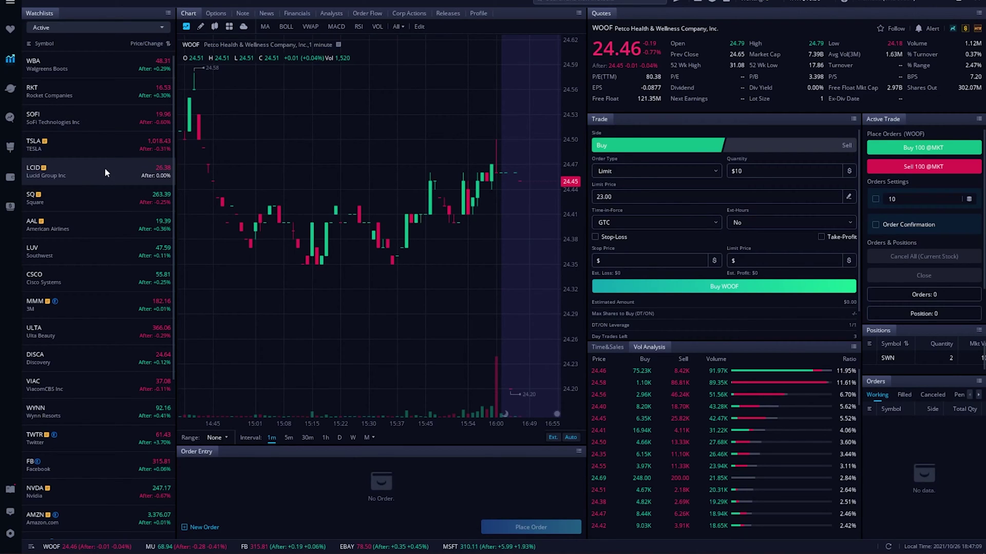
# Step: Create an LCID order from the watchlist and review its symbol, quantity and limit price fields
pyautogui.rightClick(78, 171)
pyautogui.click(120, 215)
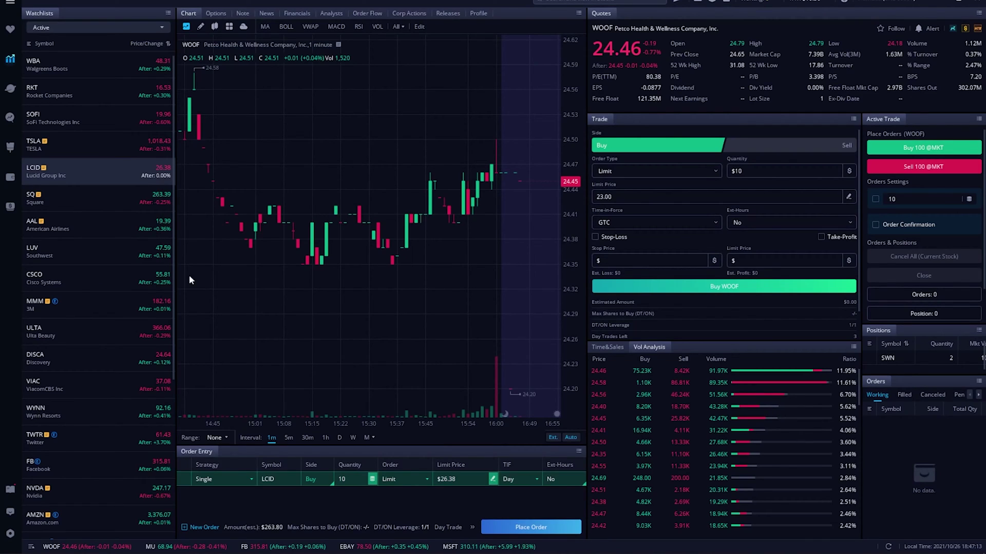
pyautogui.click(274, 481)
pyautogui.click(353, 482)
pyautogui.click(473, 483)
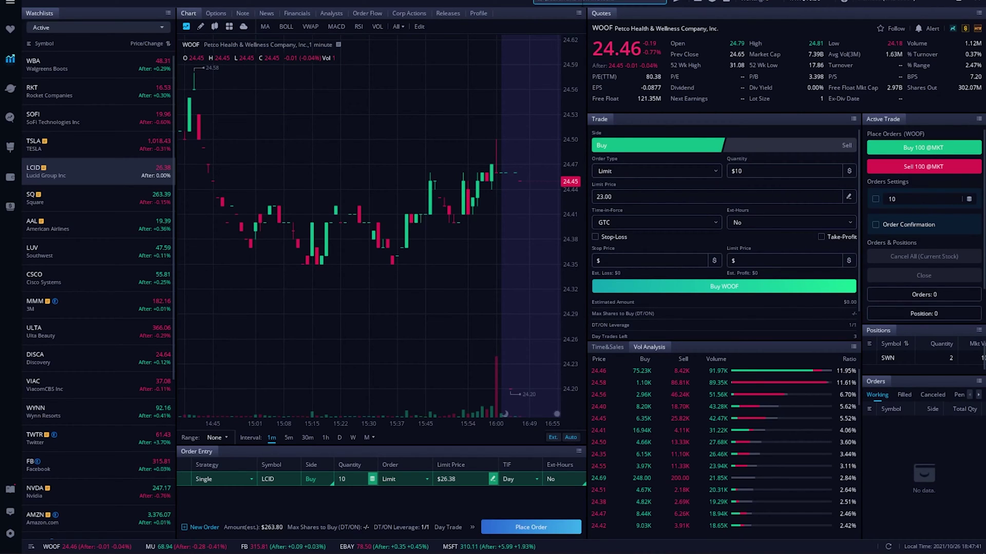
# Step: Search for LCID to bring up Lucid Group's quote and chart
pyautogui.click(601, 2)
pyautogui.write('LCID')
pyautogui.press('Return')
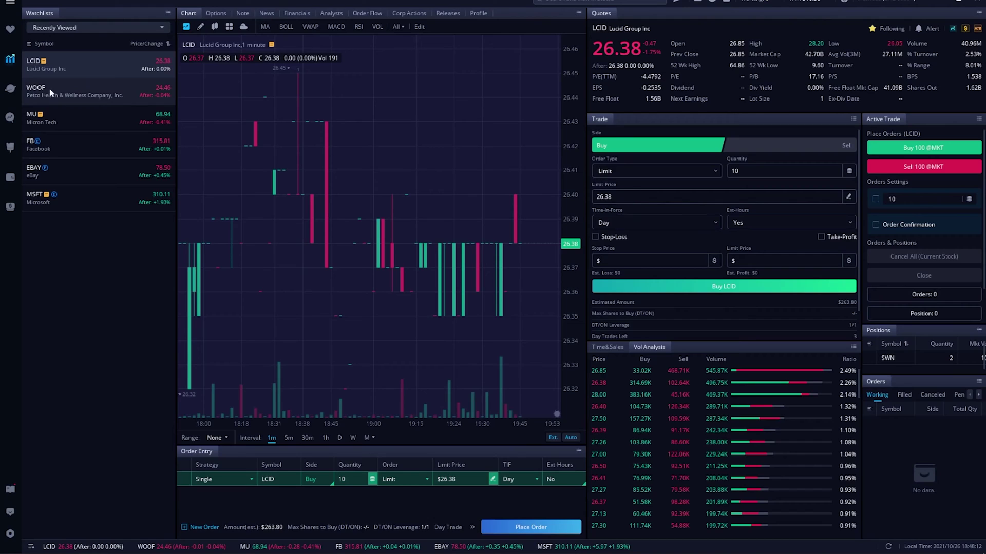
# Step: Switch to the Customized workspace with the PLTR 1-minute chart, Active Trade panel and Ladder
pyautogui.click(11, 148)
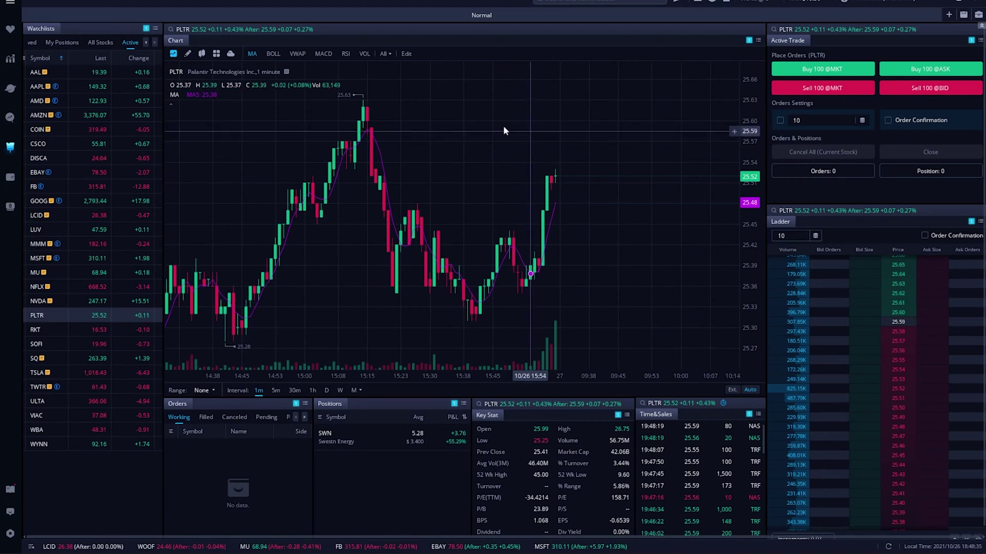
pyautogui.rightClick(504, 144)
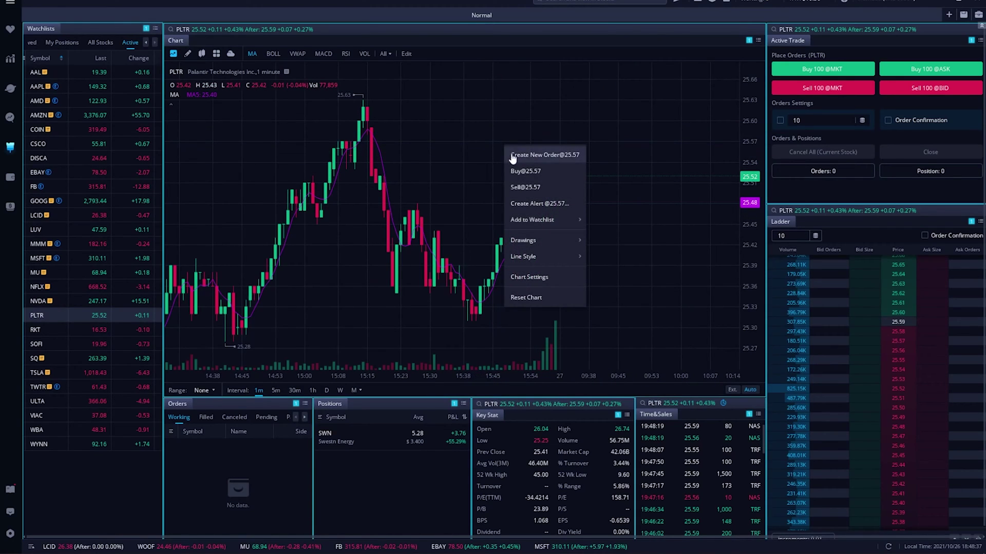
pyautogui.click(529, 154)
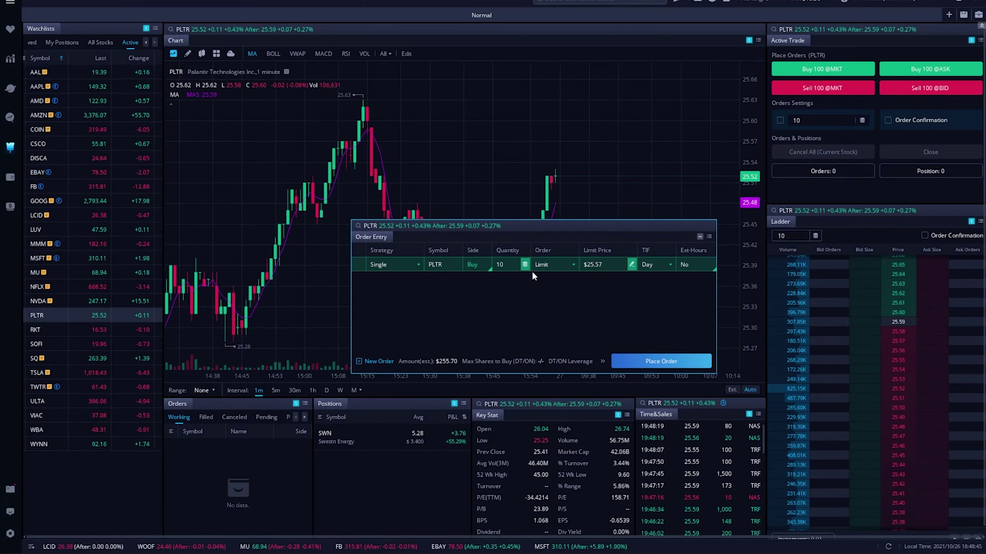
pyautogui.click(710, 236)
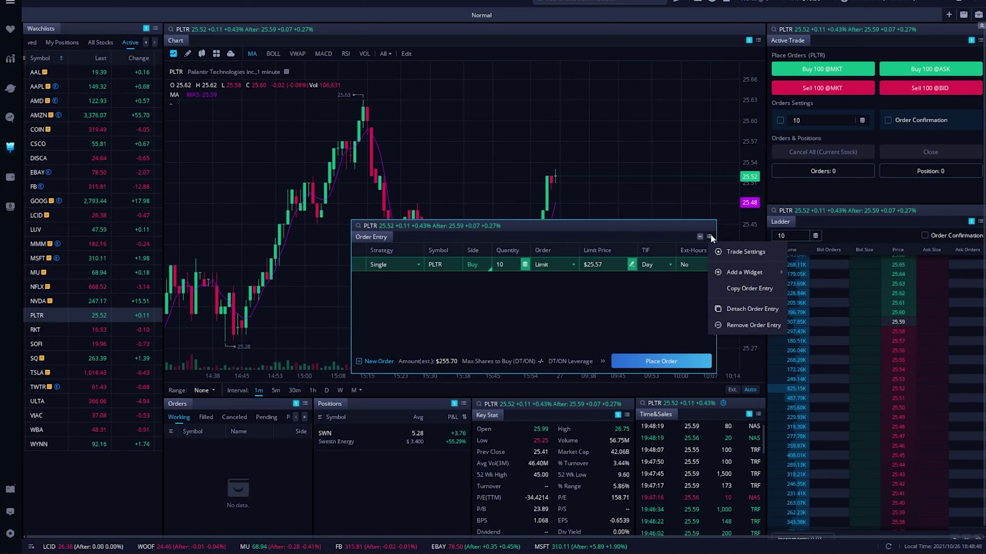
pyautogui.click(750, 325)
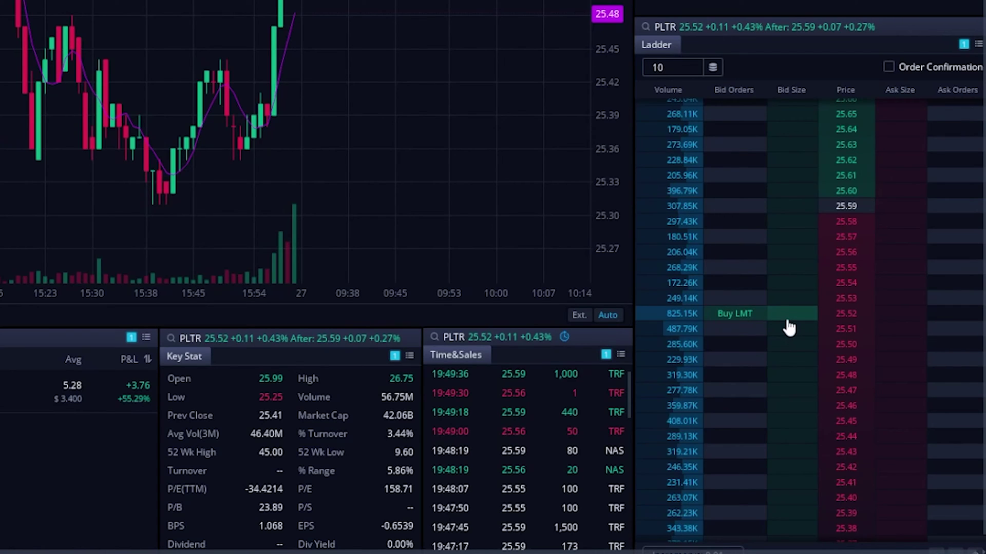
# Step: Tick Order Confirmation at the top of the PLTR Ladder widget
pyautogui.click(888, 67)
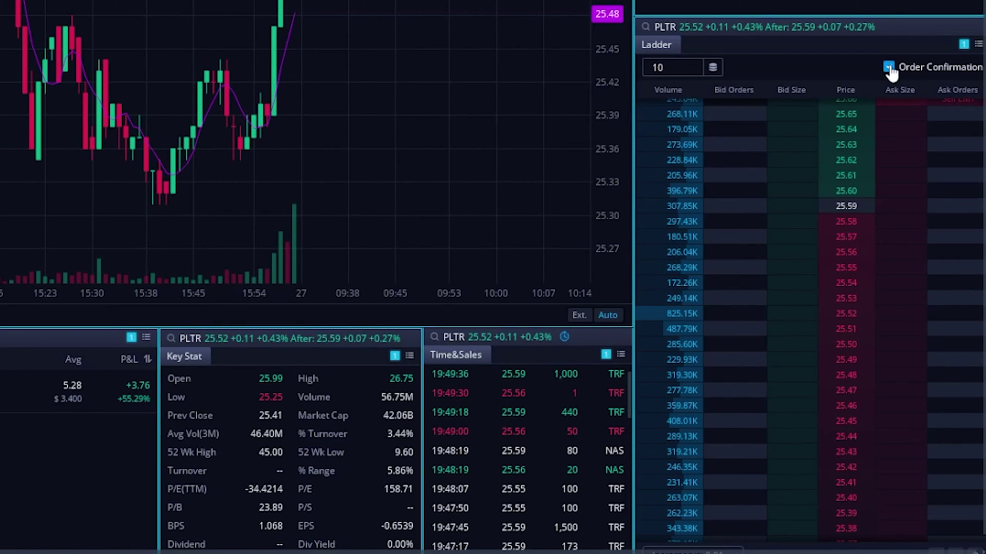